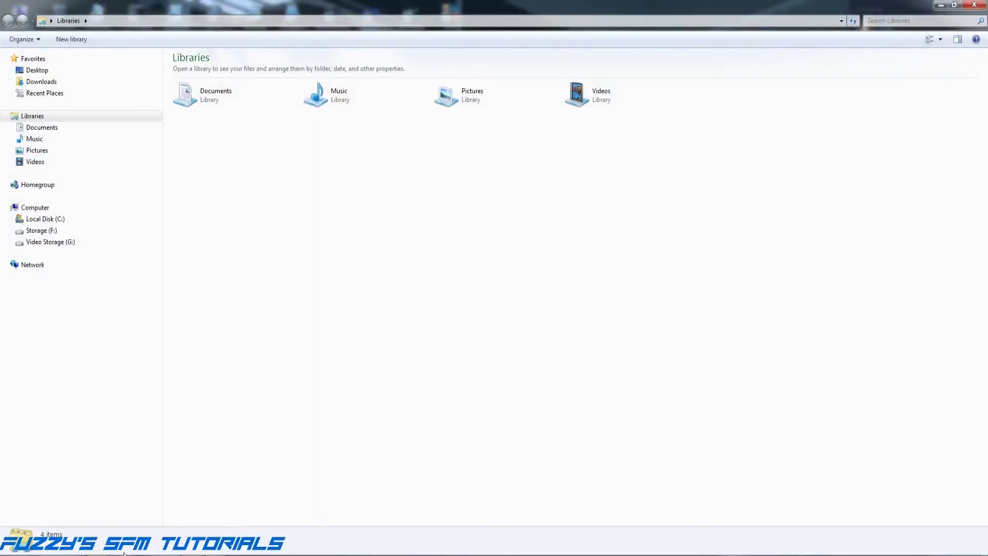
- Open the Music library, then its Stream Music folder with the six MP3 tracks
double_click(334, 97)
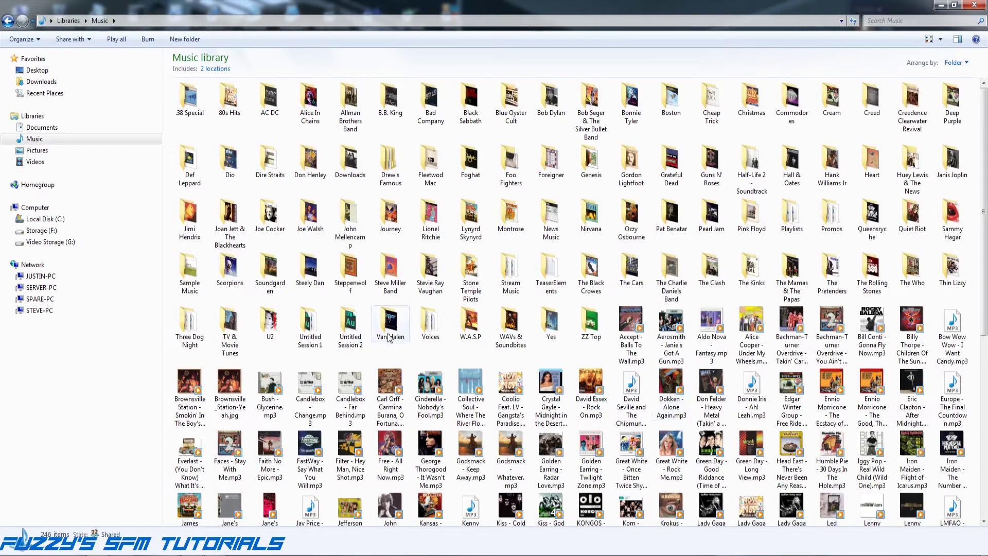
double_click(505, 279)
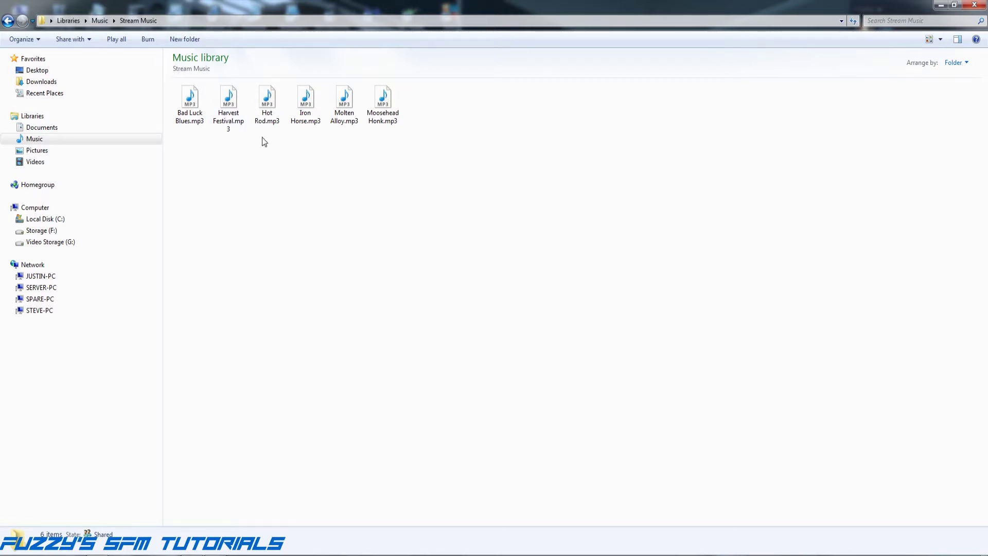
- Preview Hot Rod.mp3 in Media Player, then close the player
left_click(273, 117)
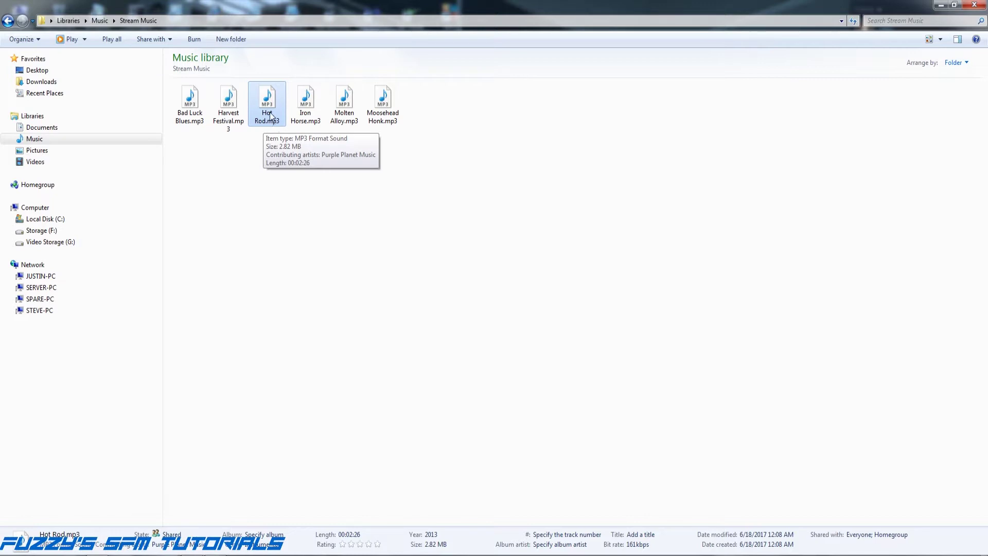
double_click(274, 118)
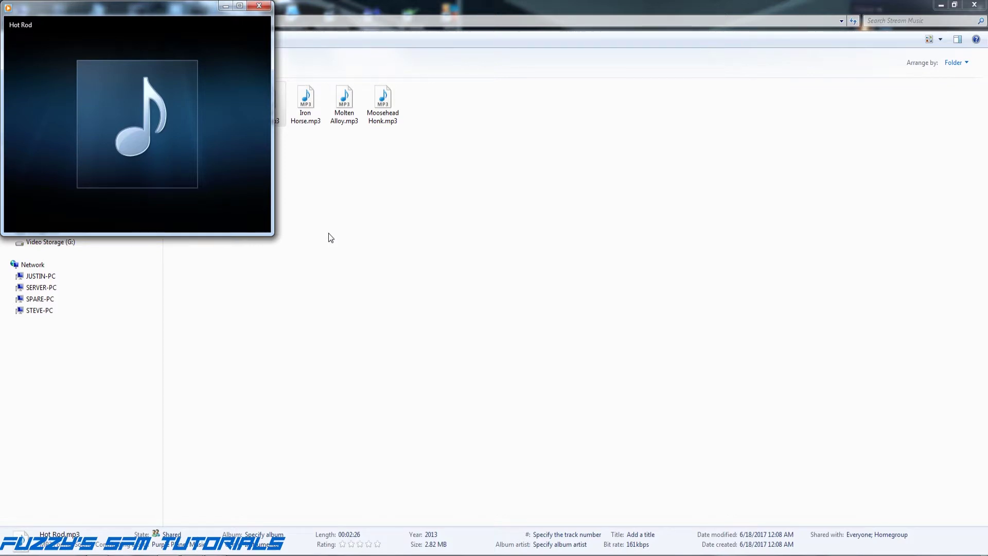
left_click(258, 5)
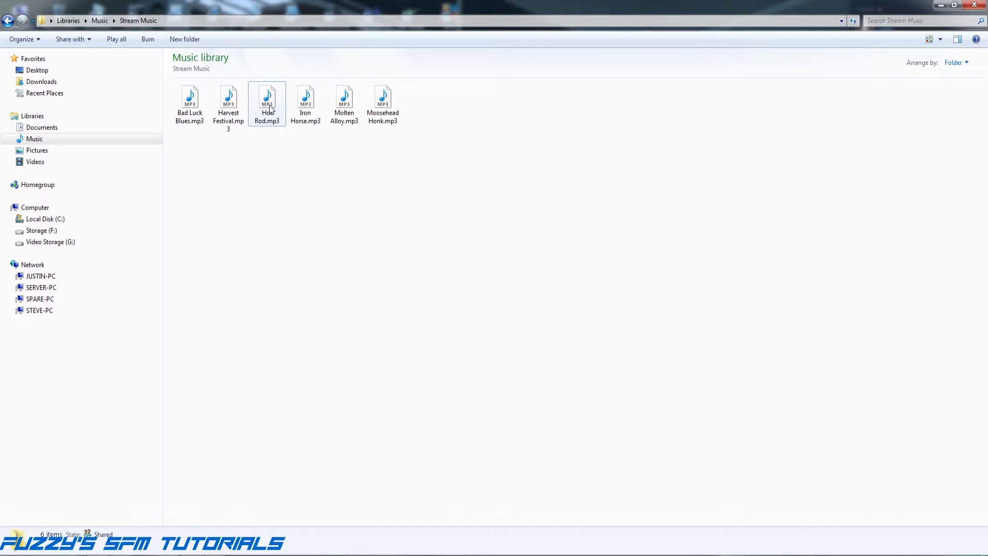
- Open Hot Rod.mp3 in Adobe Audition CS6 using Open with
mouse_move(270, 108)
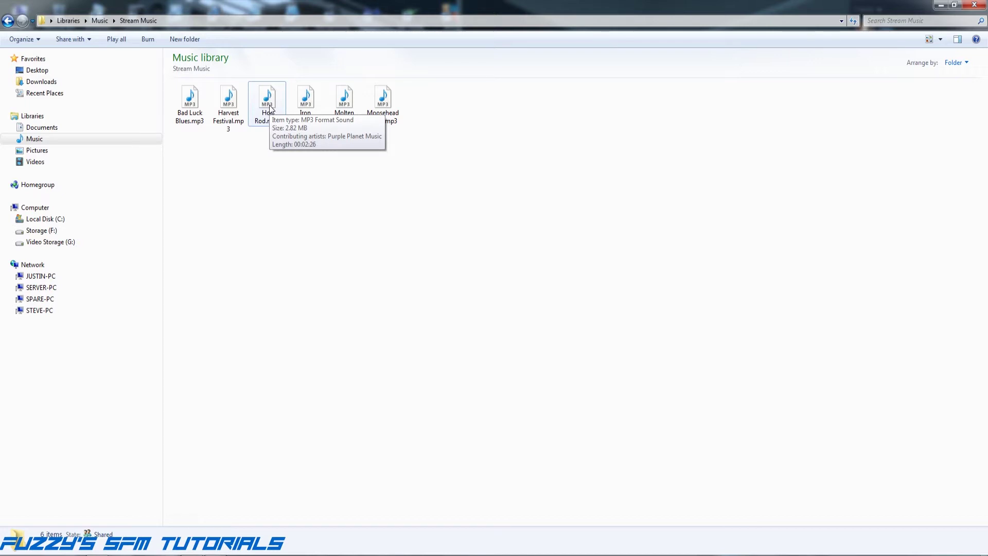
right_click(270, 107)
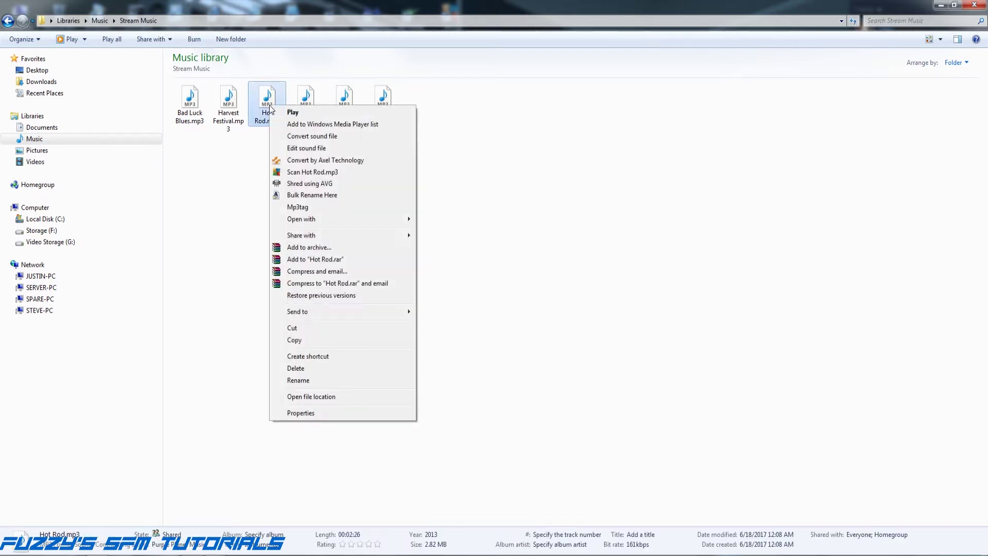
mouse_move(316, 221)
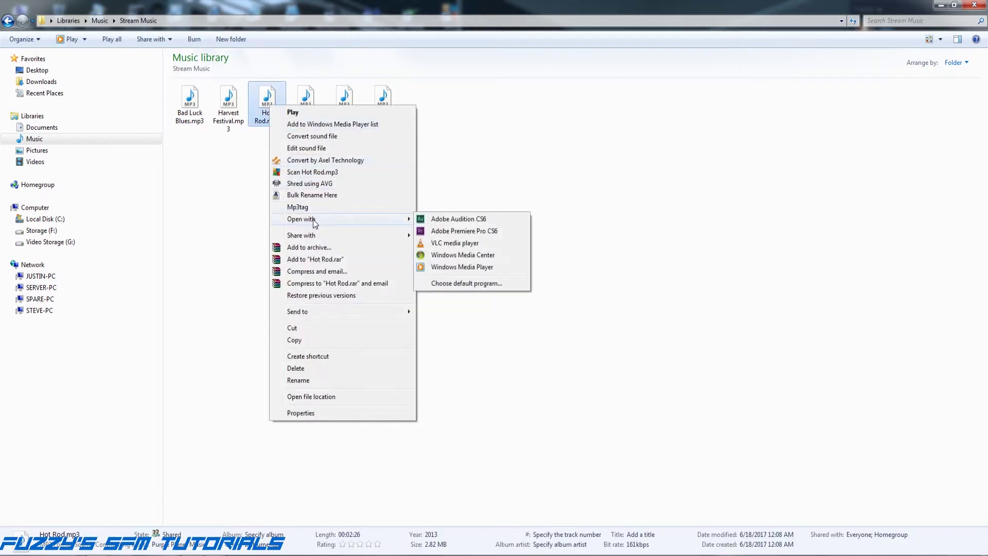
left_click(455, 221)
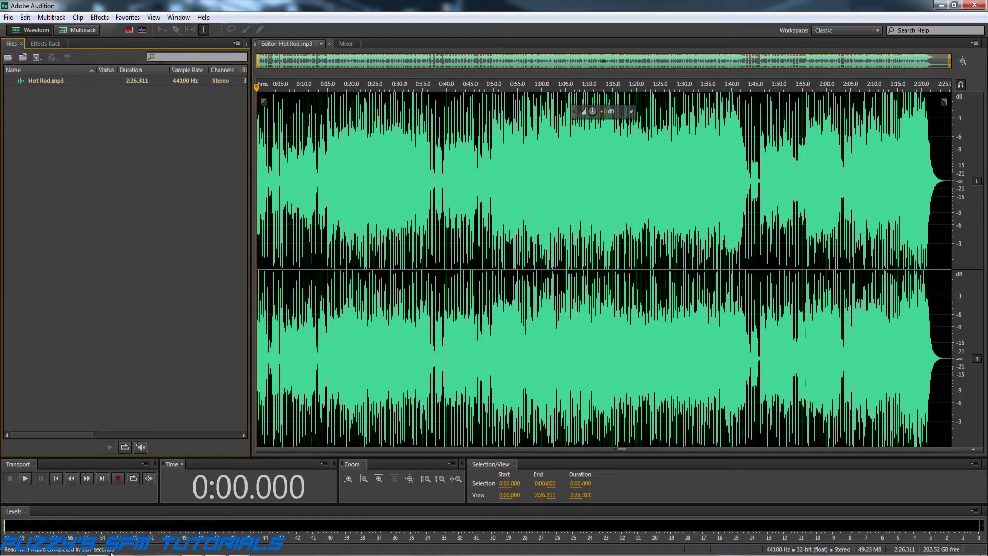
- Play back the loaded Hot Rod track in the waveform editor
left_click(27, 476)
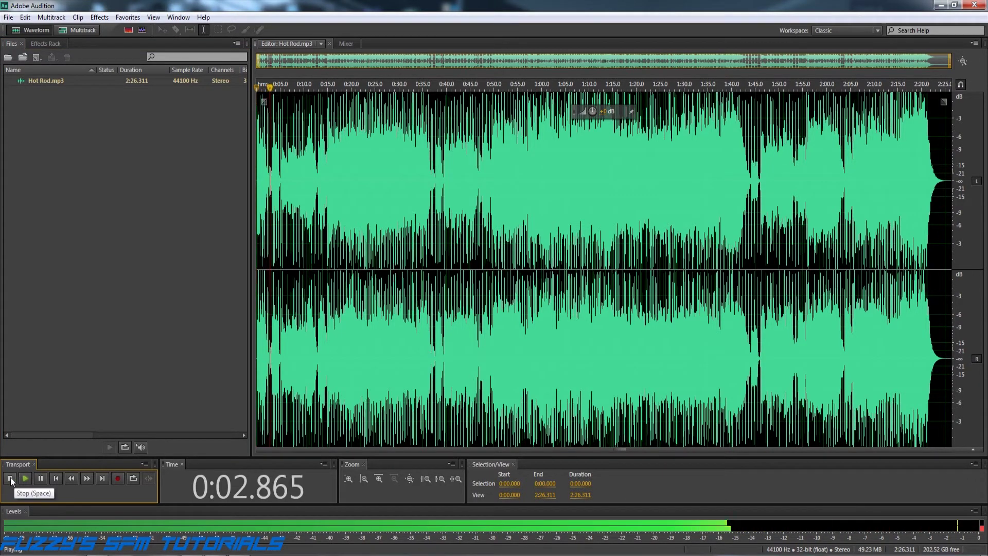
left_click(25, 478)
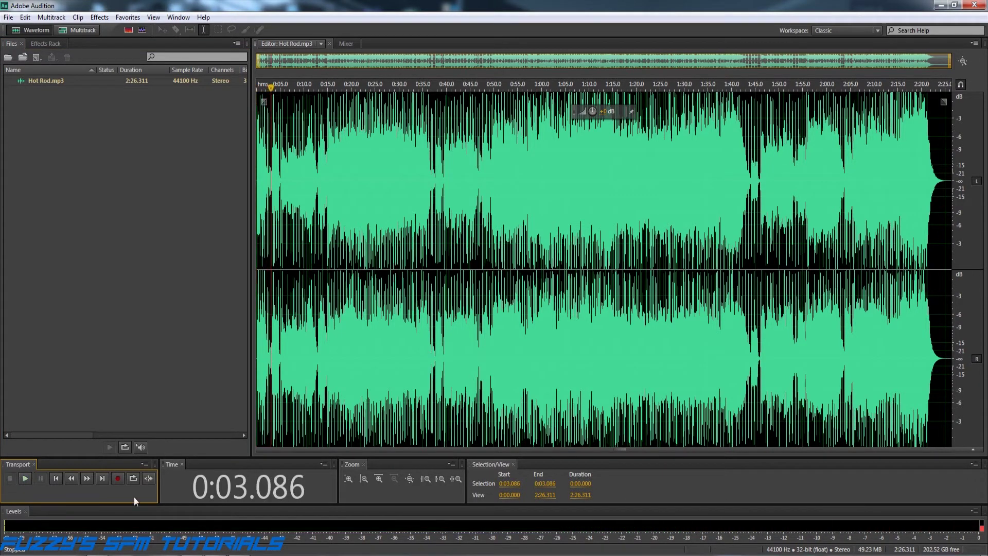
left_click(56, 478)
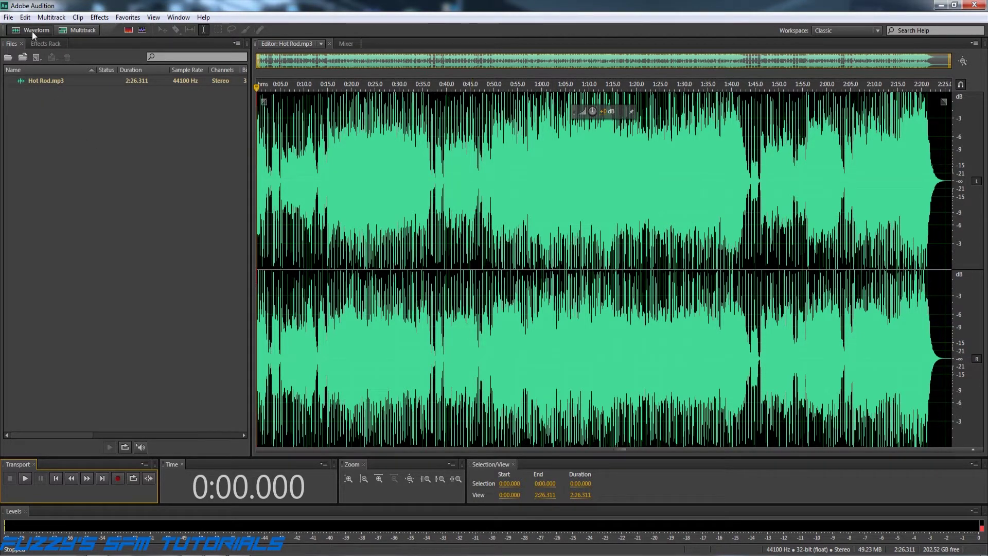
- Select all of the Hot Rod waveform, 0:00.000 to 2:26.311, via Edit > Select
left_click(24, 18)
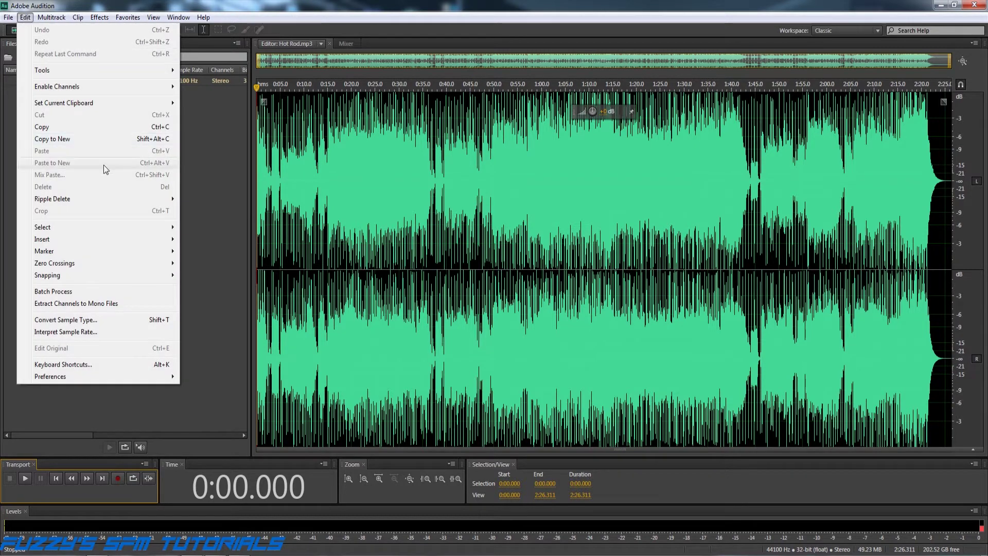
mouse_move(86, 228)
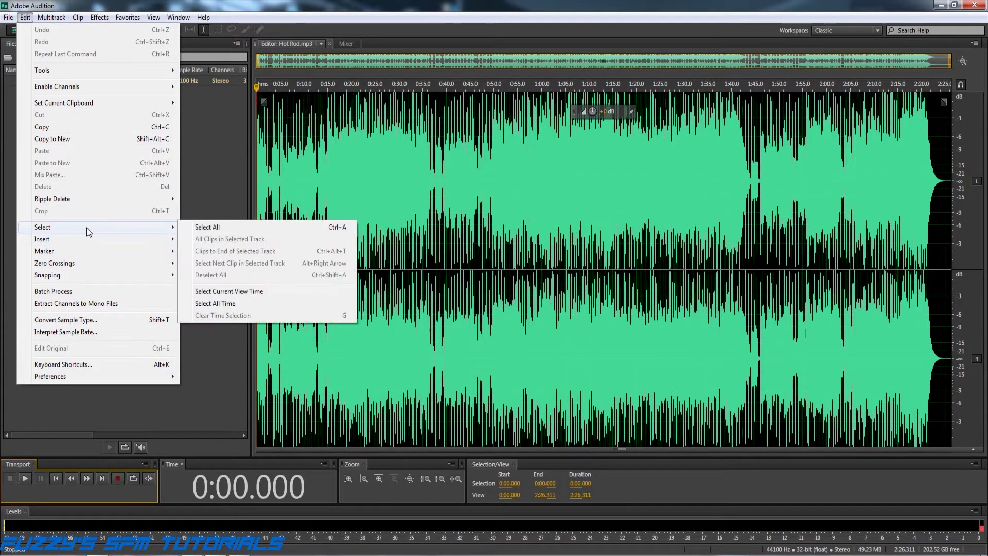
left_click(208, 229)
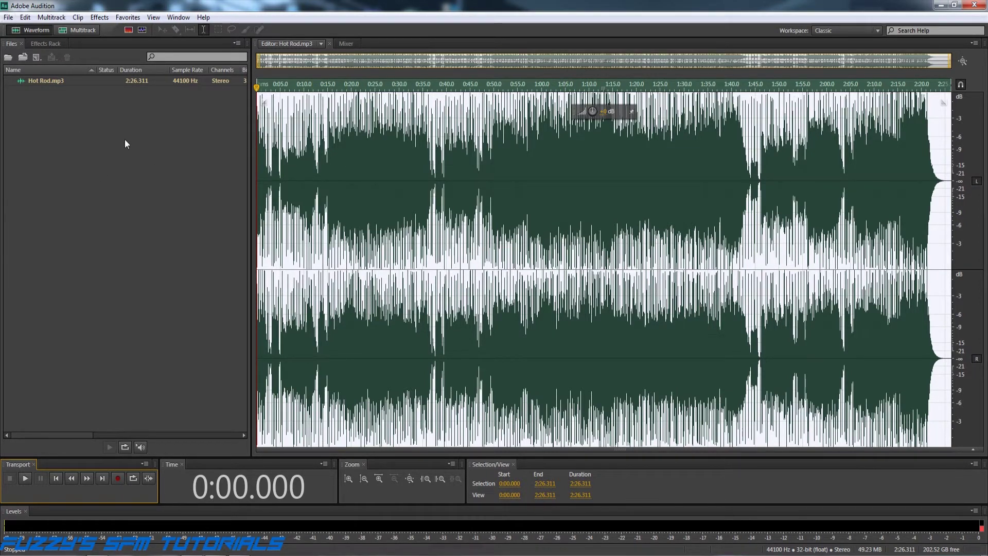
- Save the selection as Hot Rod_01.wav, keeping the Wave PCM (*.wav, *.bwf) format
left_click(8, 18)
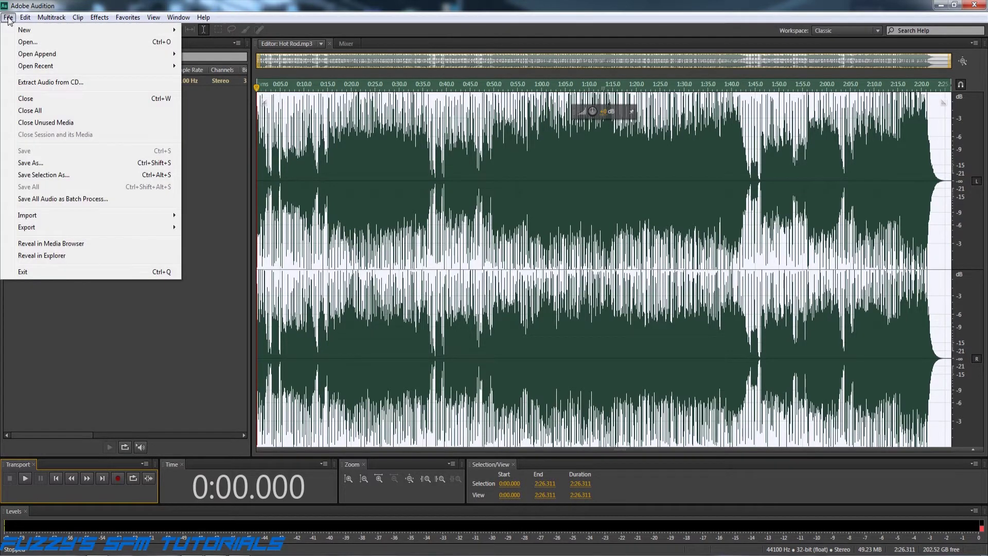
left_click(41, 176)
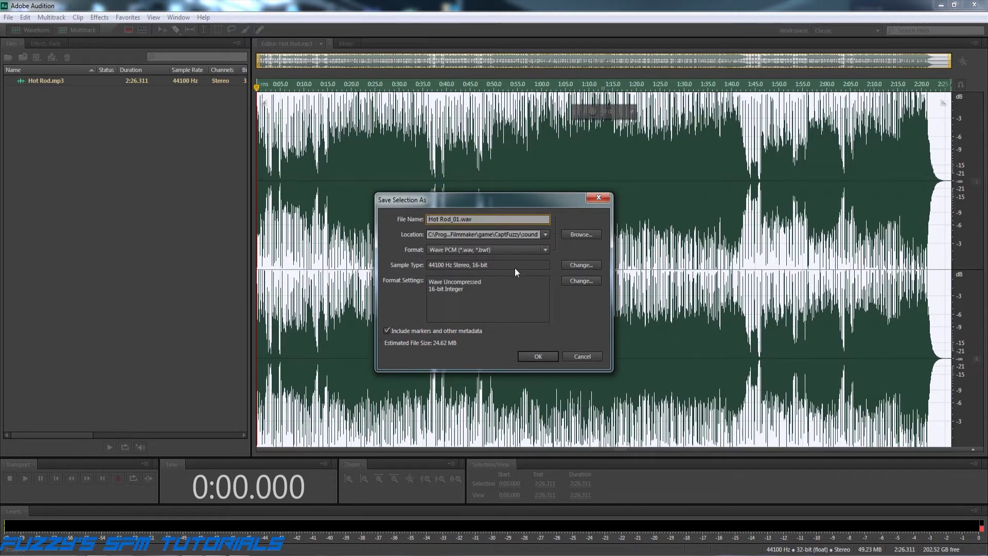
left_click(546, 252)
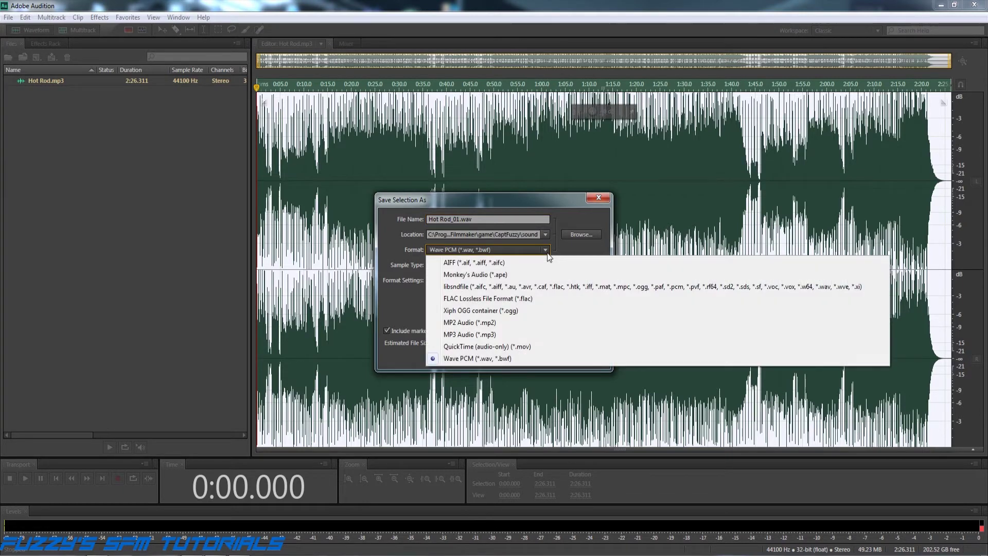
left_click(462, 359)
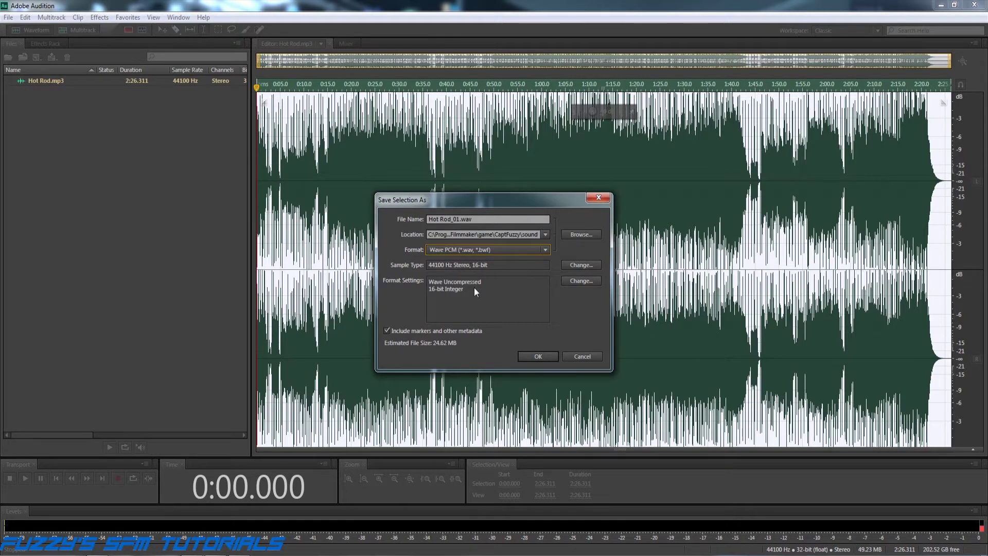
left_click(587, 264)
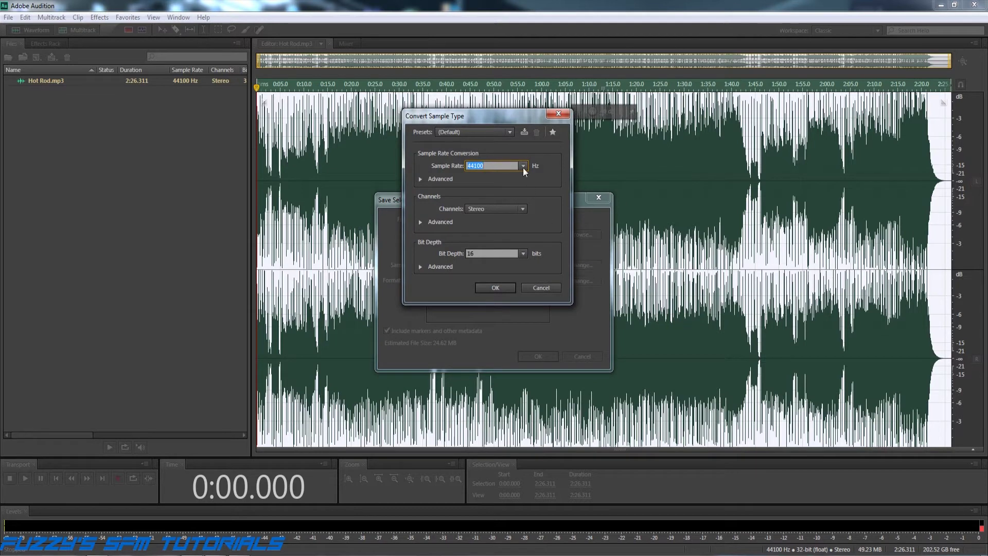
- Keep the sample type at 44100 Hz, stereo, 16-bit bit depth
left_click(522, 165)
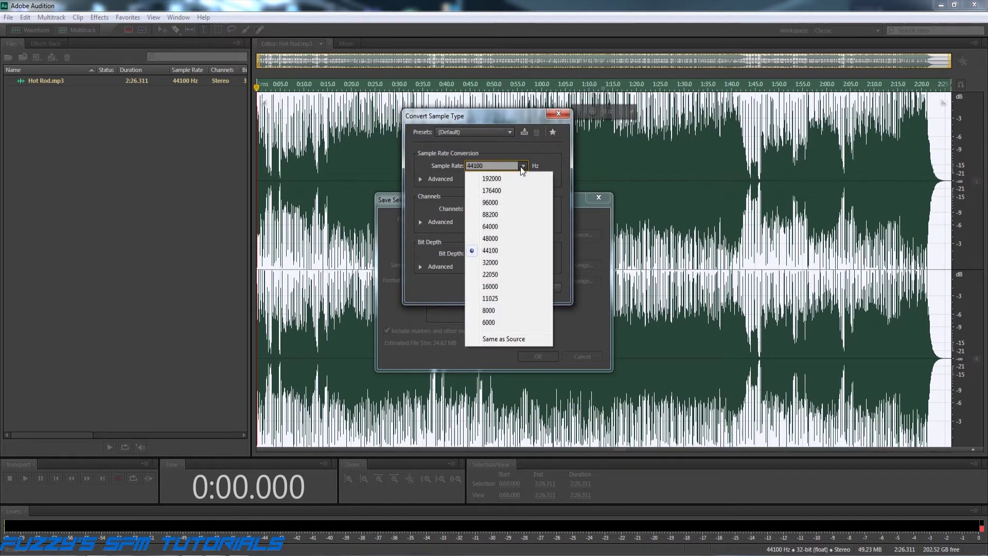
left_click(493, 254)
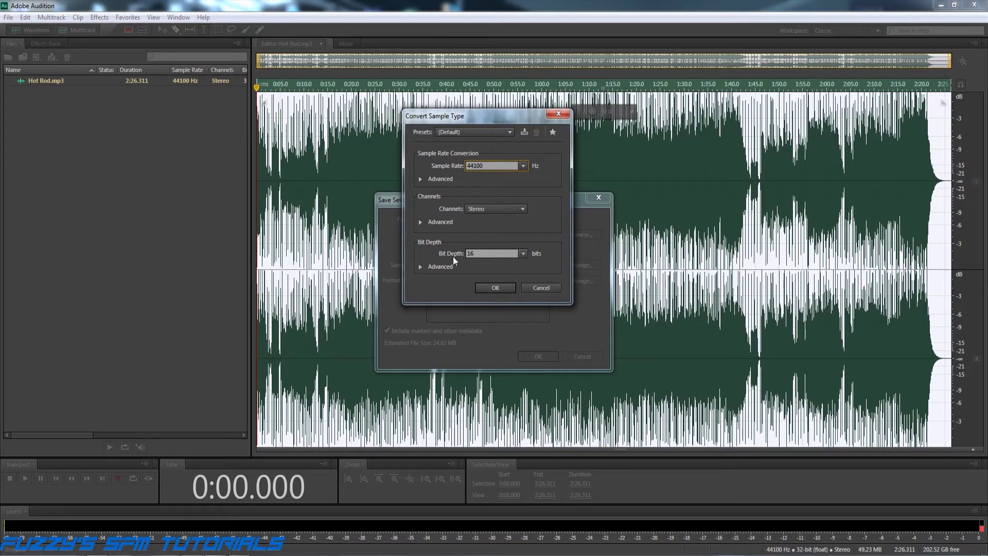
left_click(521, 254)
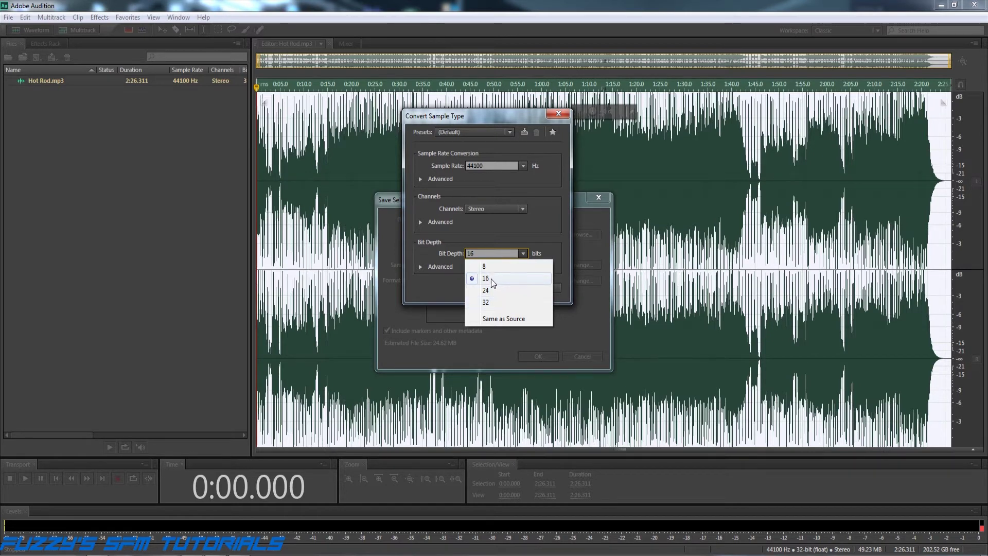
left_click(491, 279)
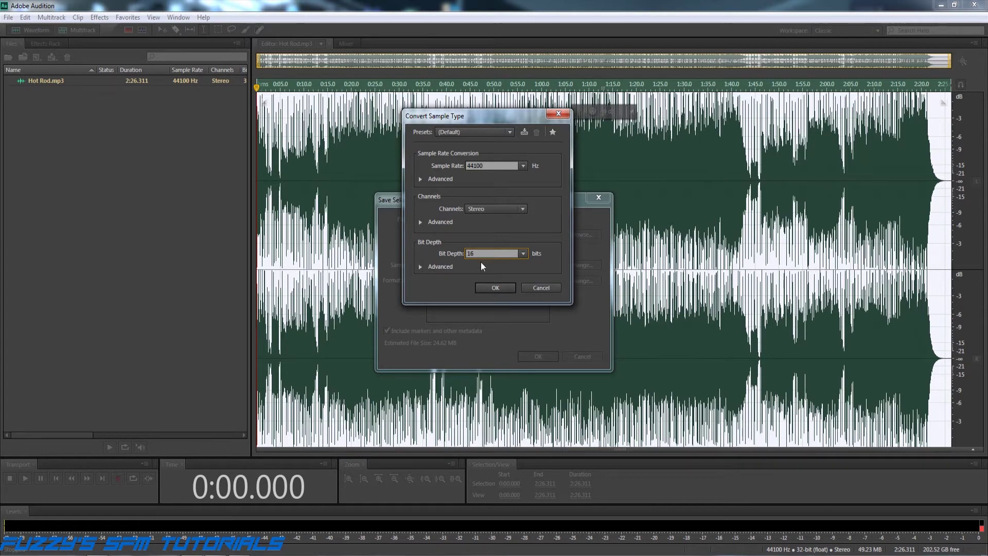
left_click(495, 288)
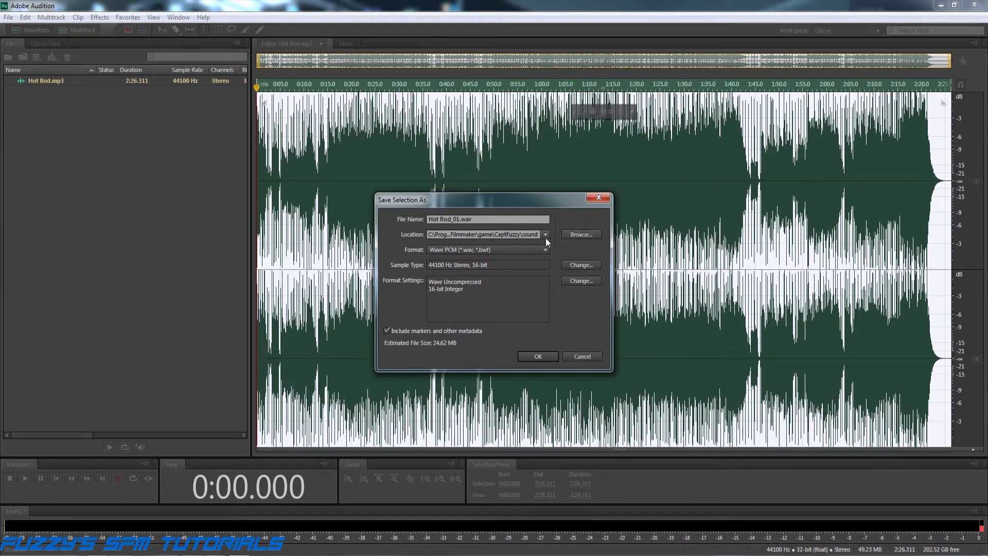
- Choose the CaptFuzzy sound folder as the save location
left_click(578, 234)
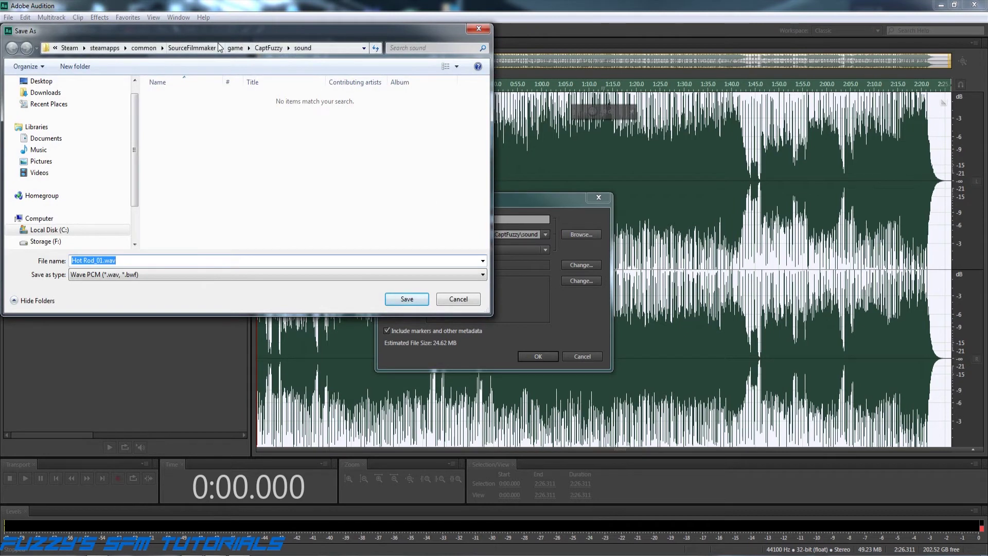
left_click(269, 48)
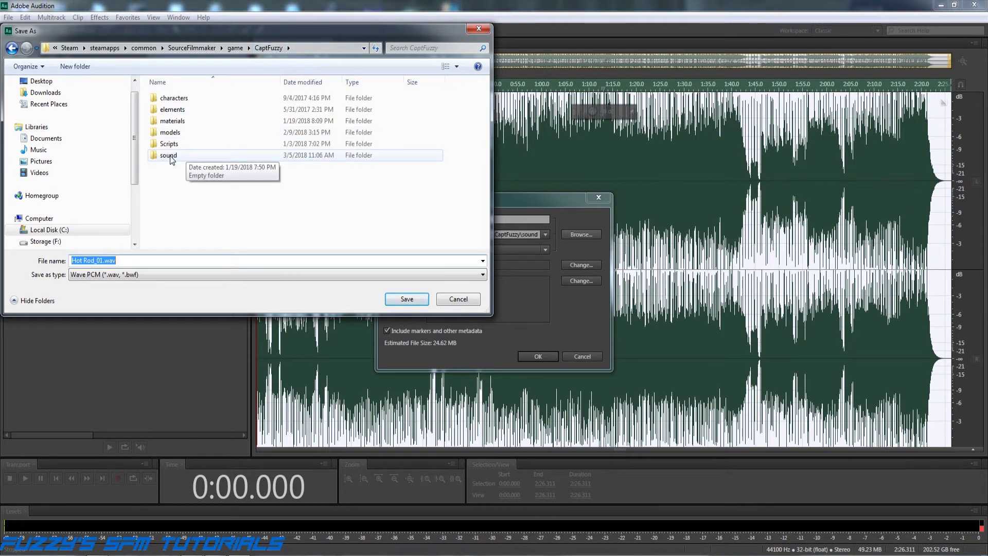
double_click(170, 156)
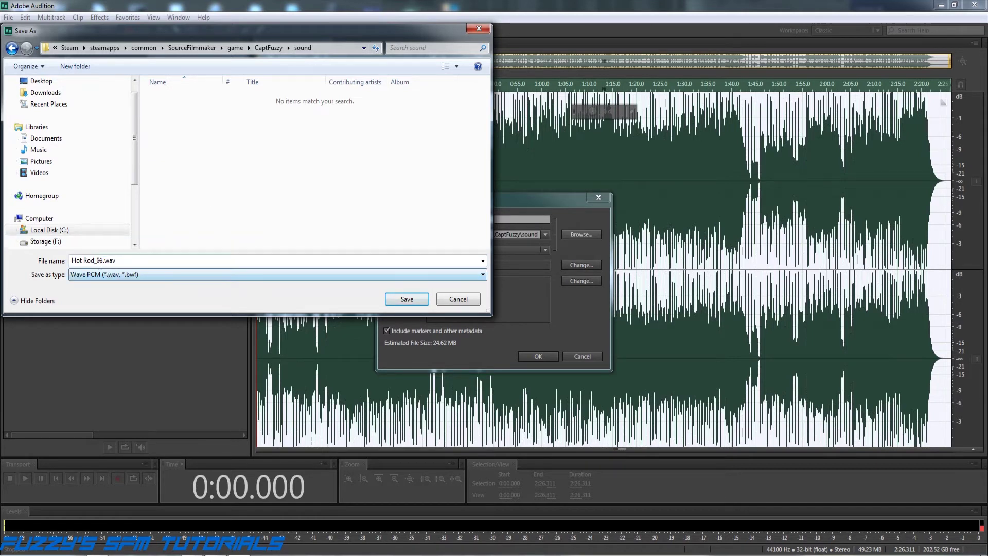
- Rename the file to Hot Rod.wav and save it as a 16-bit WAV
key("ctrl+a")
left_click(103, 260)
left_click_drag(103, 260, 95, 259)
key("BackSpace")
left_click(408, 300)
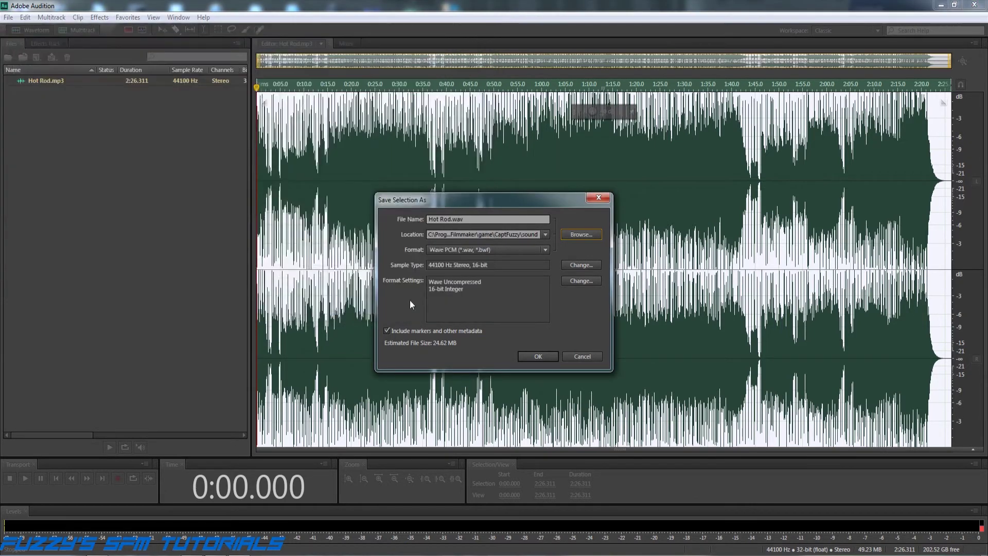
left_click(538, 355)
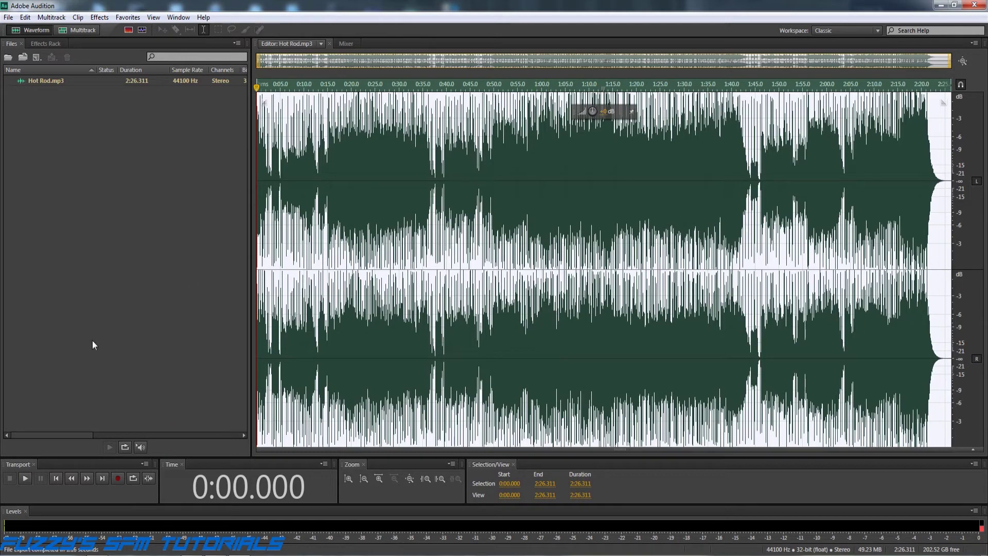
- Switch back to the Windows Explorer Music library window with Alt+Tab
key("alt+Tab")
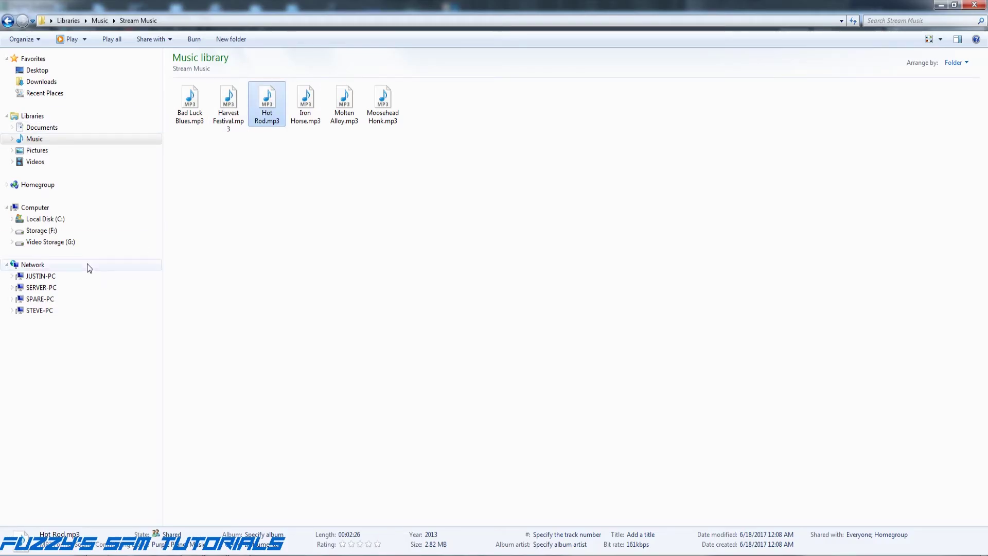
- Browse to C:\Program Files (x86)\Steam\steamapps\common\SourceFilmmaker\game\CaptFuzzy and open its sound folder
left_click(11, 219)
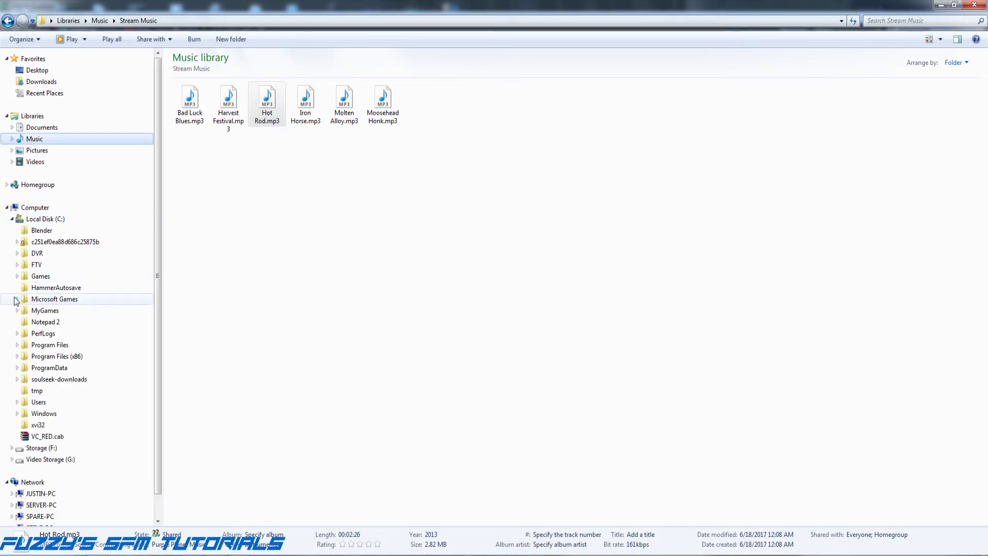
left_click(17, 356)
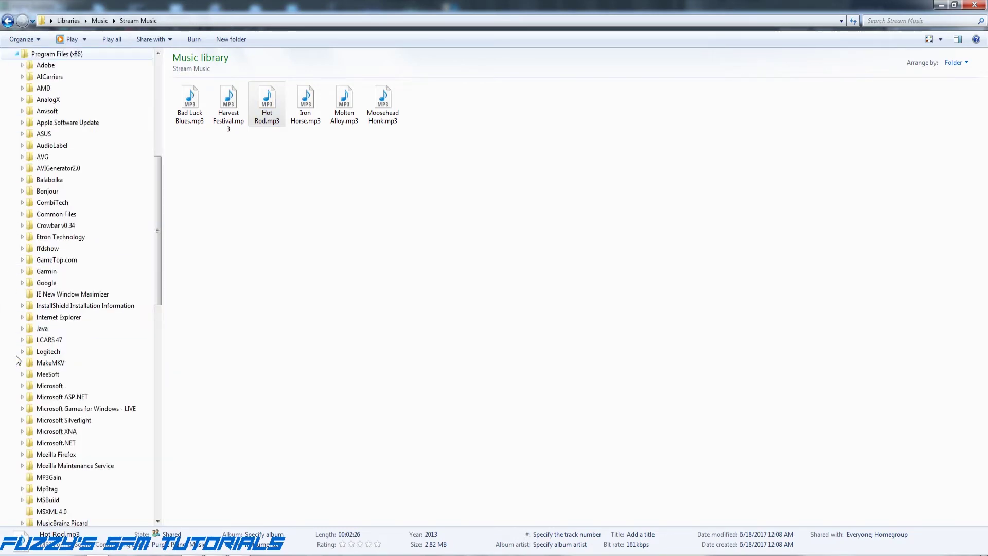
scroll(18, 359, "down", 9)
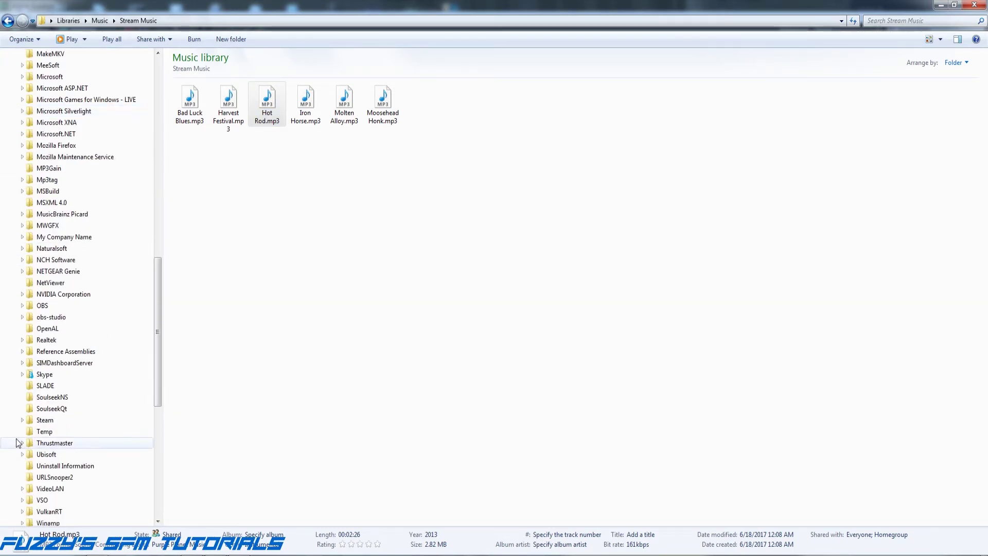
left_click(22, 420)
scroll(26, 431, "down", 1)
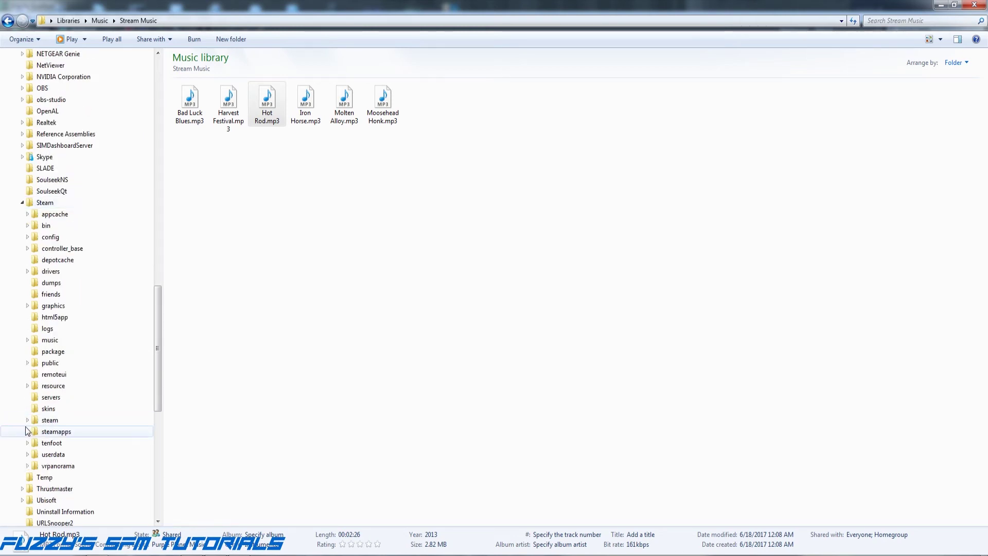
left_click(27, 431)
left_click(32, 443)
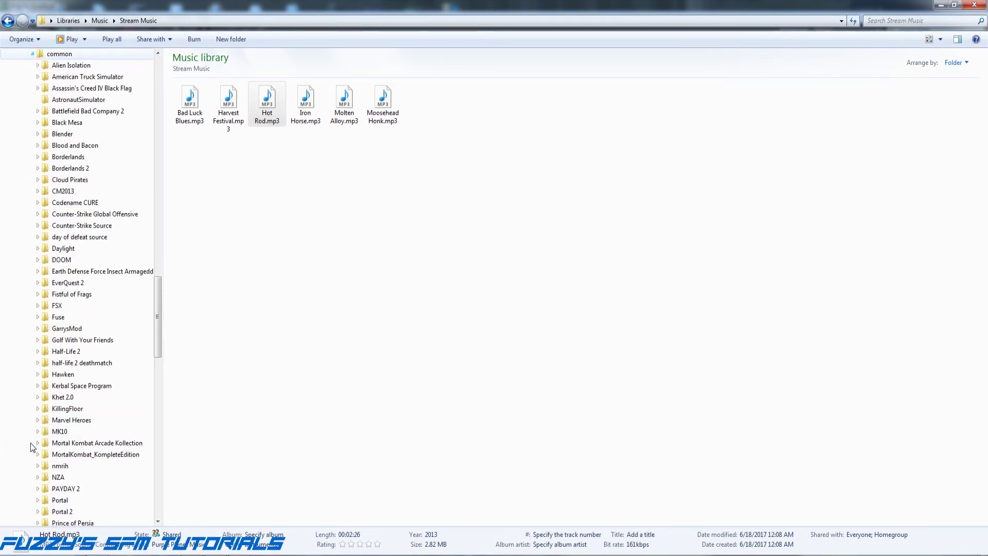
scroll(33, 453, "down", 7)
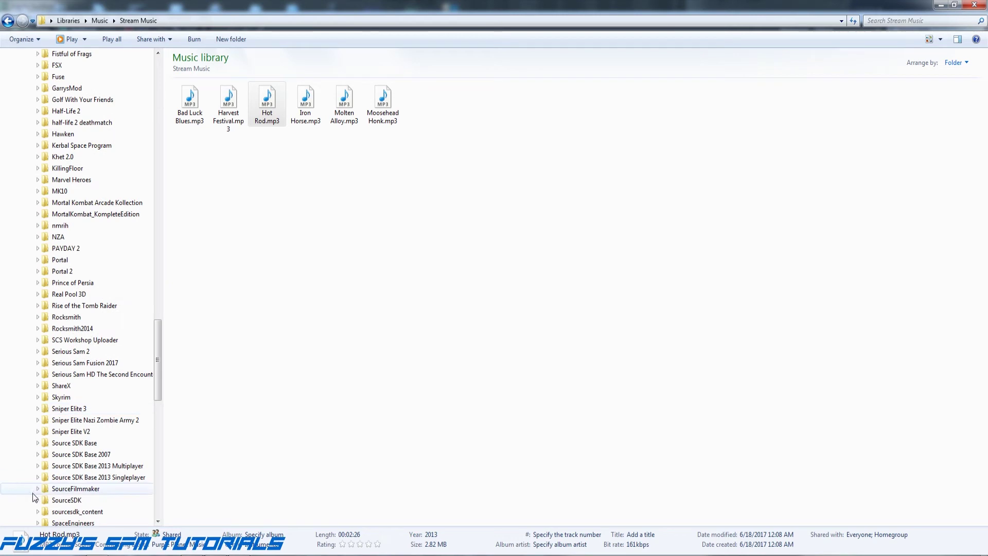
left_click(38, 488)
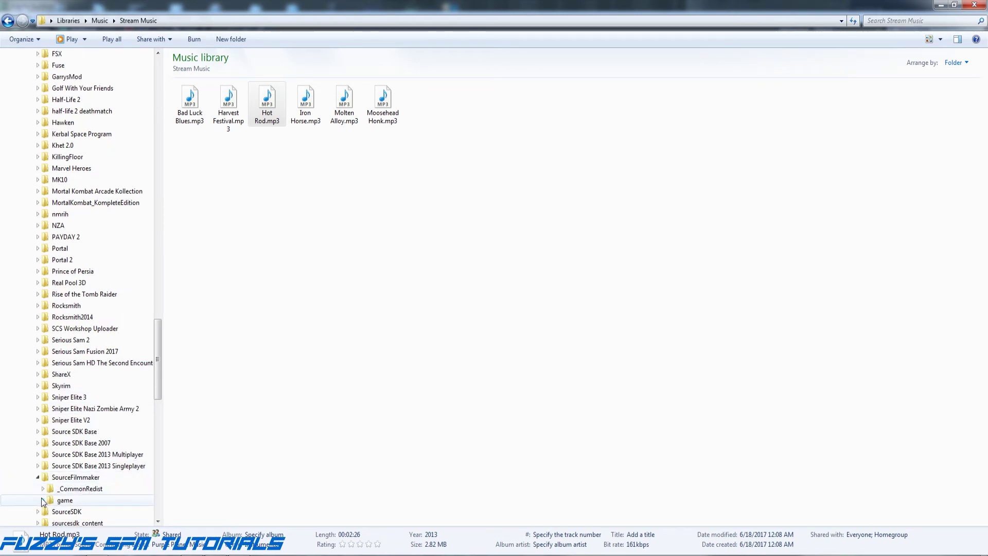
left_click(43, 501)
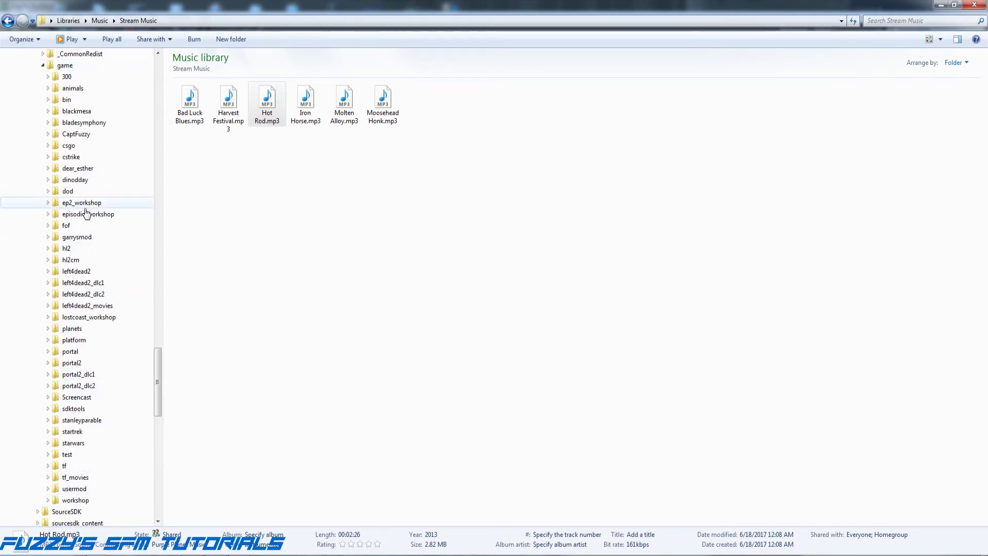
left_click(77, 135)
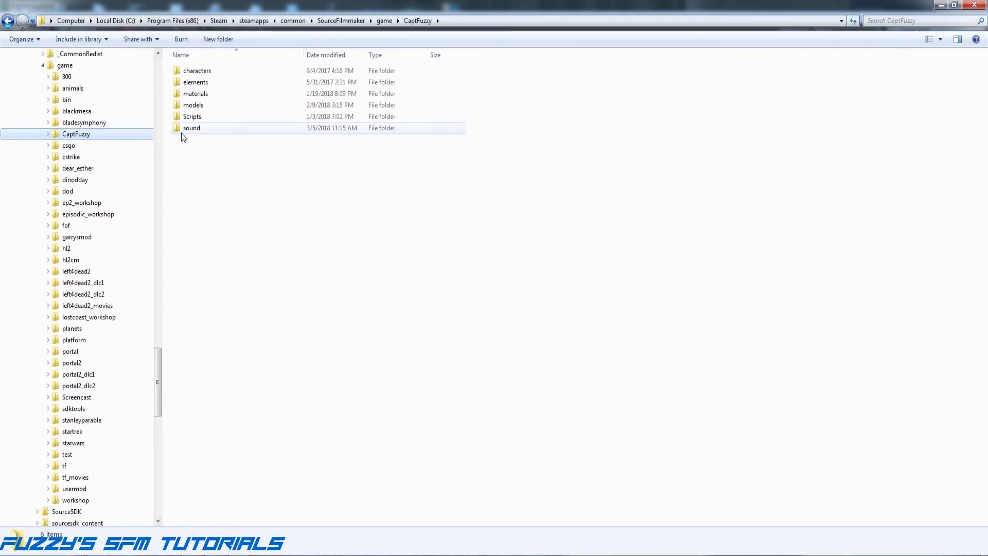
double_click(196, 127)
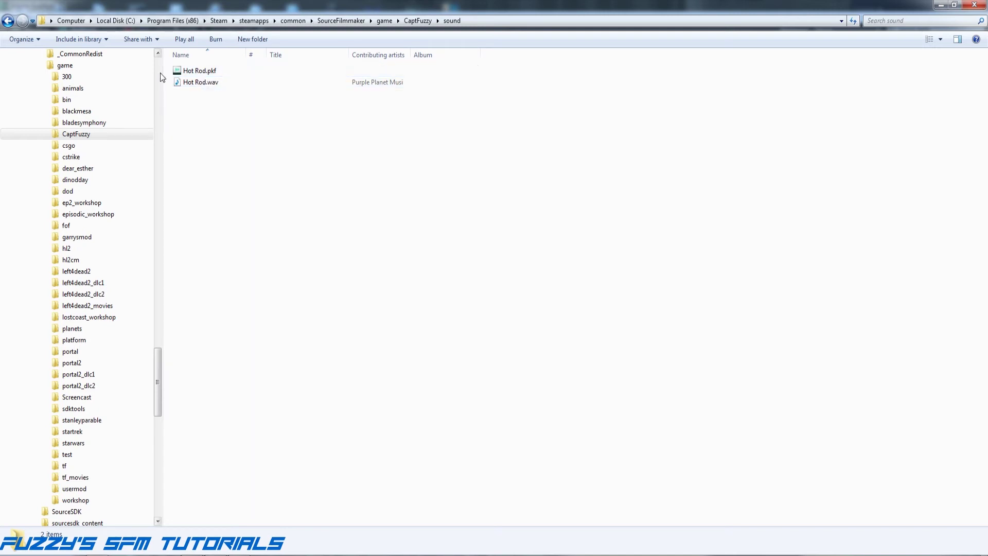
- Check that Hot Rod.wav sits in the sound folder next to Hot Rod.pkf
mouse_move(200, 75)
- Play Hot Rod.wav in Media Player to check the conversion, then close the player, Explorer and Adobe Audition
double_click(199, 86)
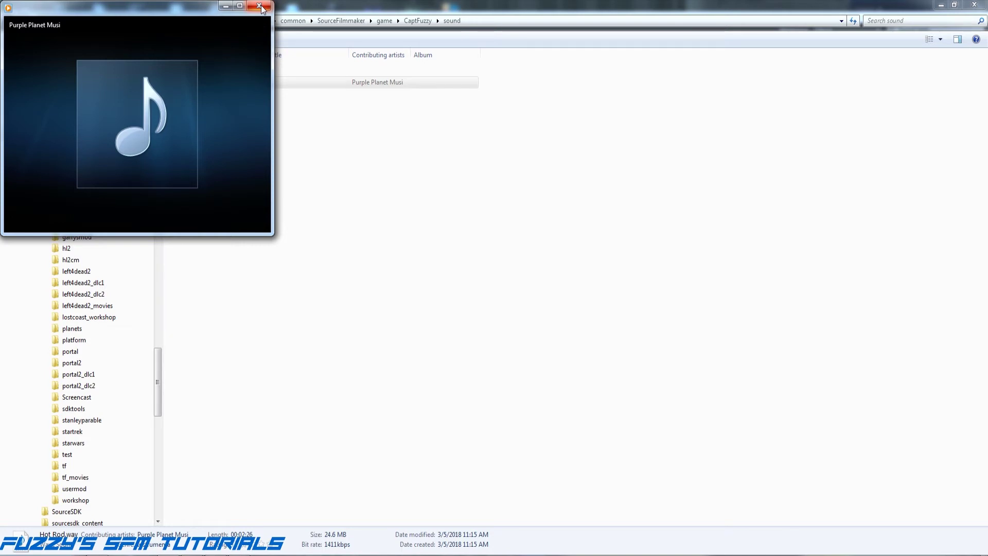
left_click(261, 8)
left_click(324, 119)
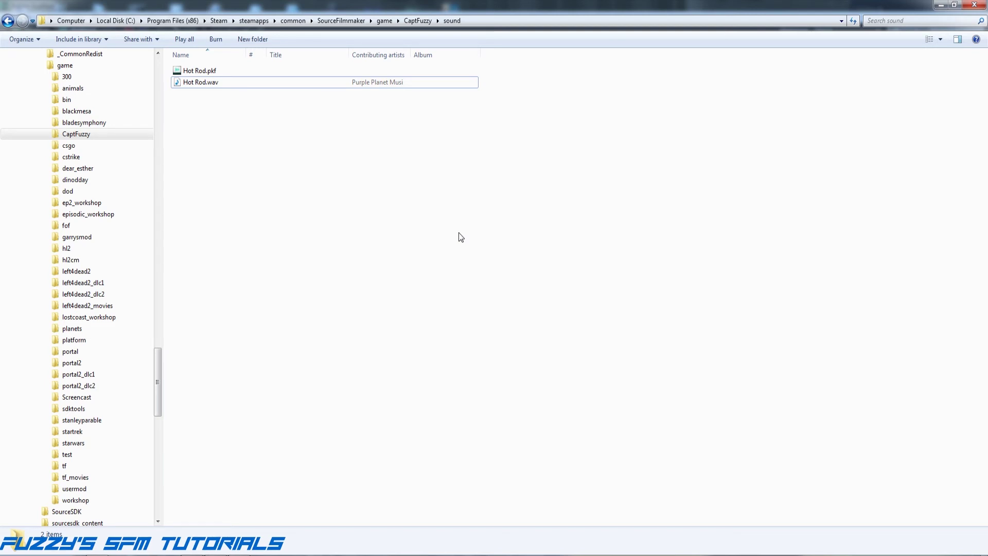
left_click(974, 5)
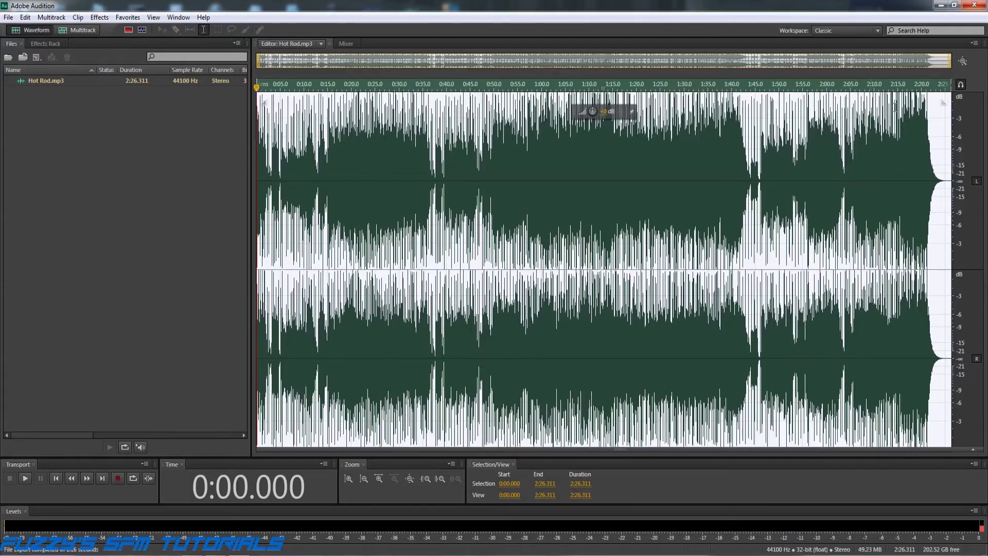
left_click(974, 5)
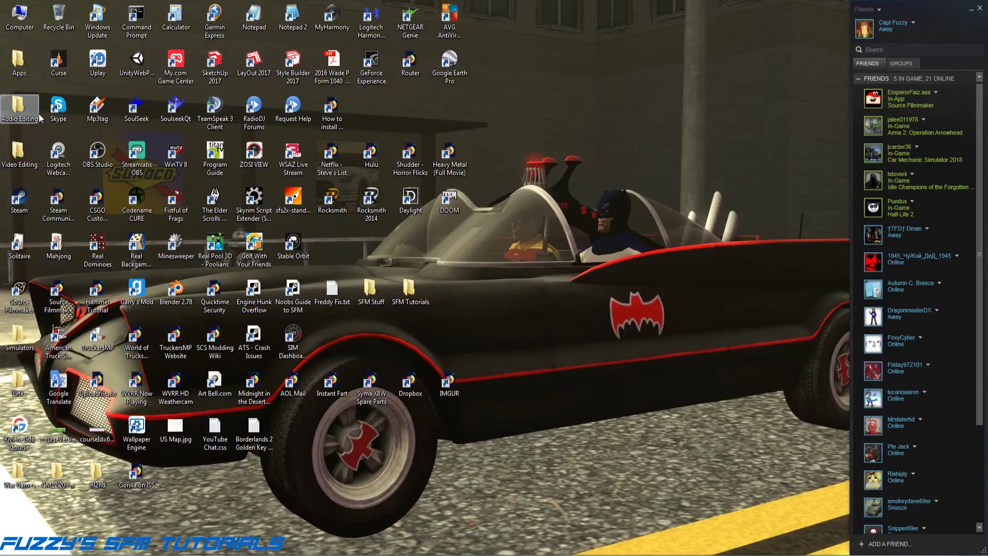
- Launch Source Filmmaker from its desktop shortcut to load the model test session
double_click(27, 296)
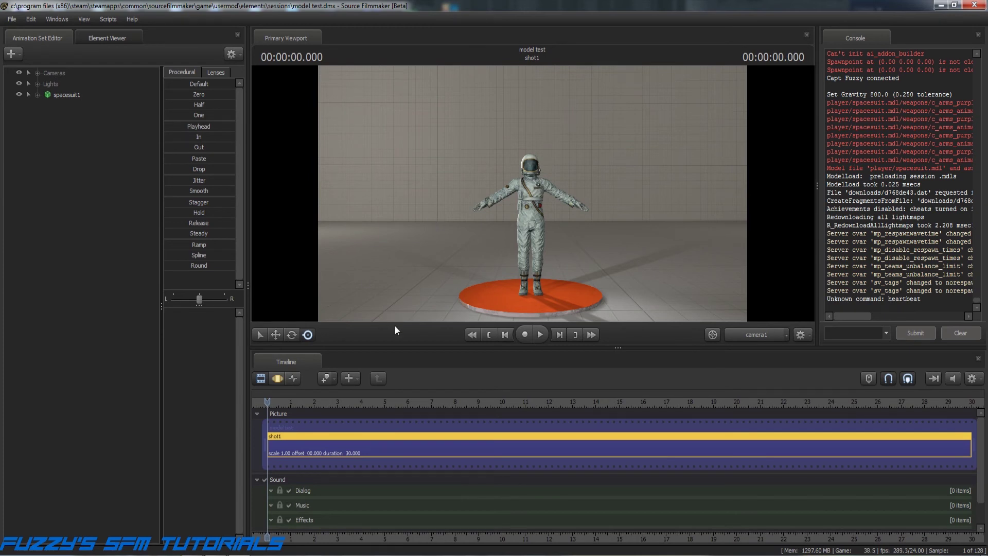
- Choose Add Clip to Track on the Timeline's Music track
right_click(301, 505)
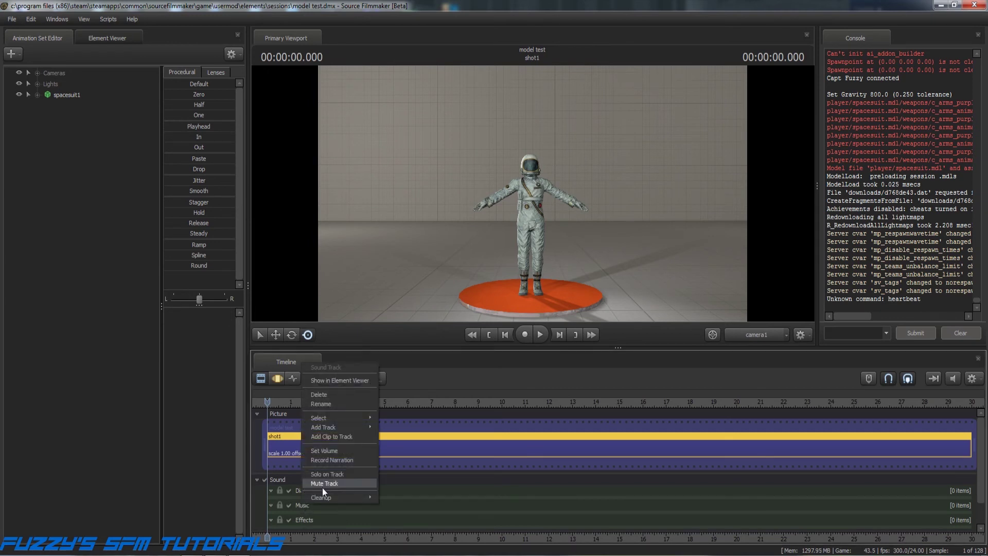
left_click(338, 437)
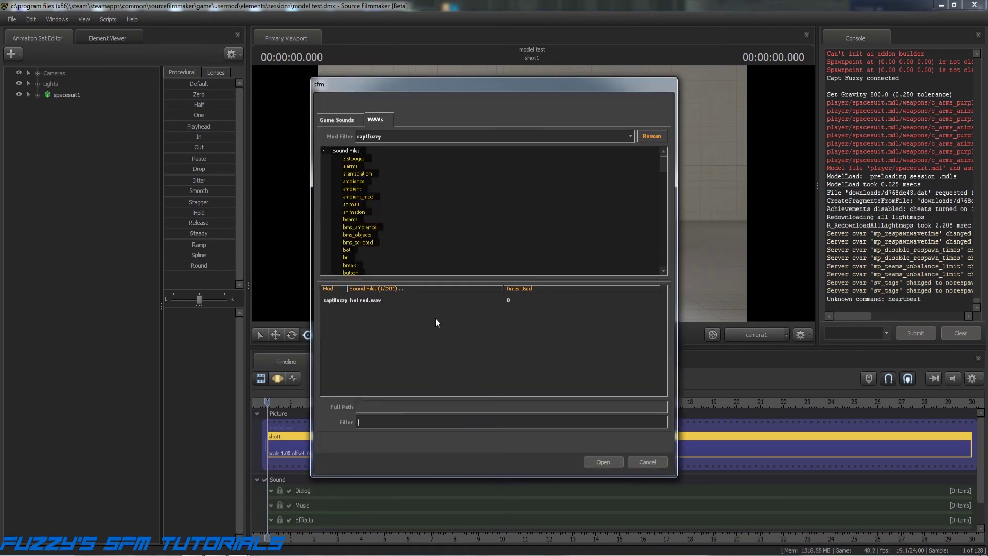
- Add captfuzzy hot rod.wav from the WAVs list to the Music track
left_click(360, 298)
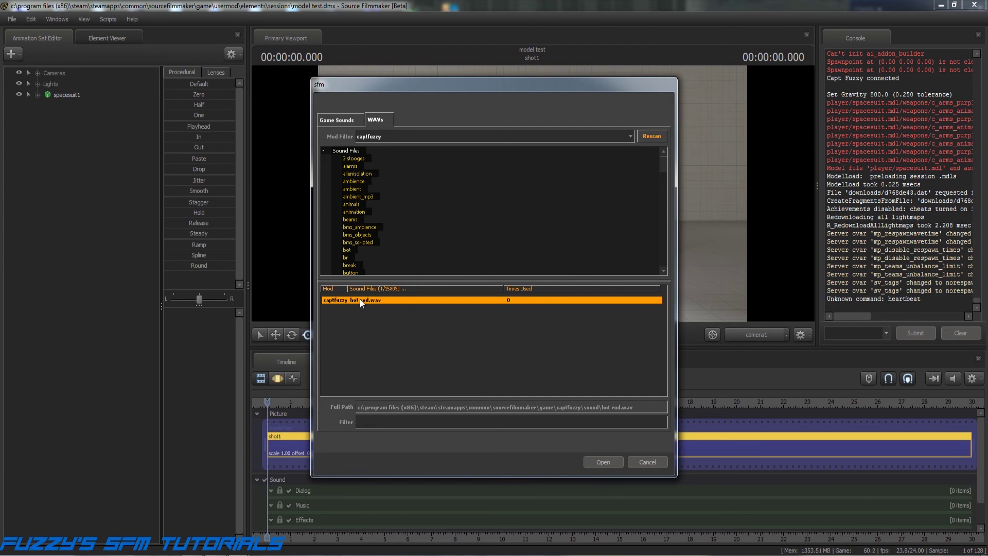
left_click(602, 462)
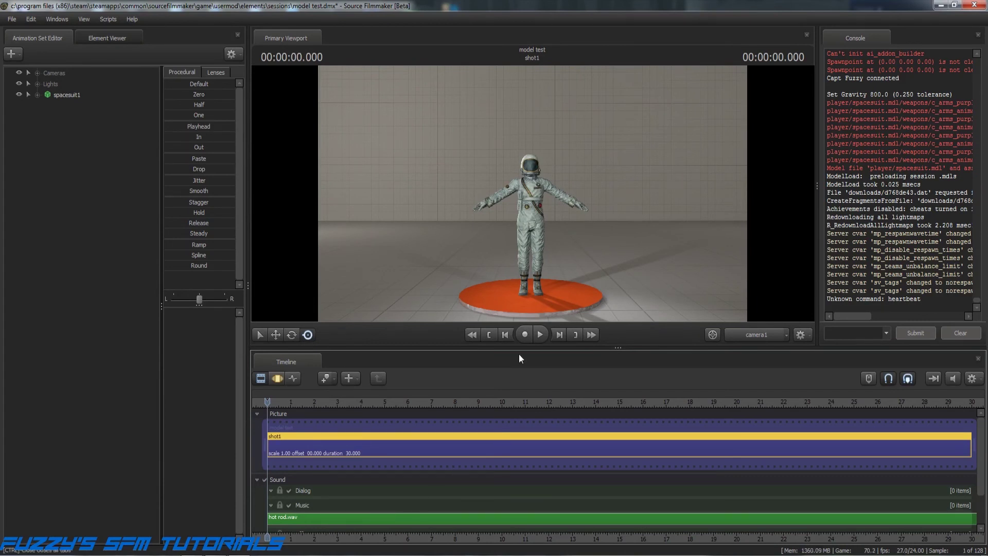
left_click(539, 335)
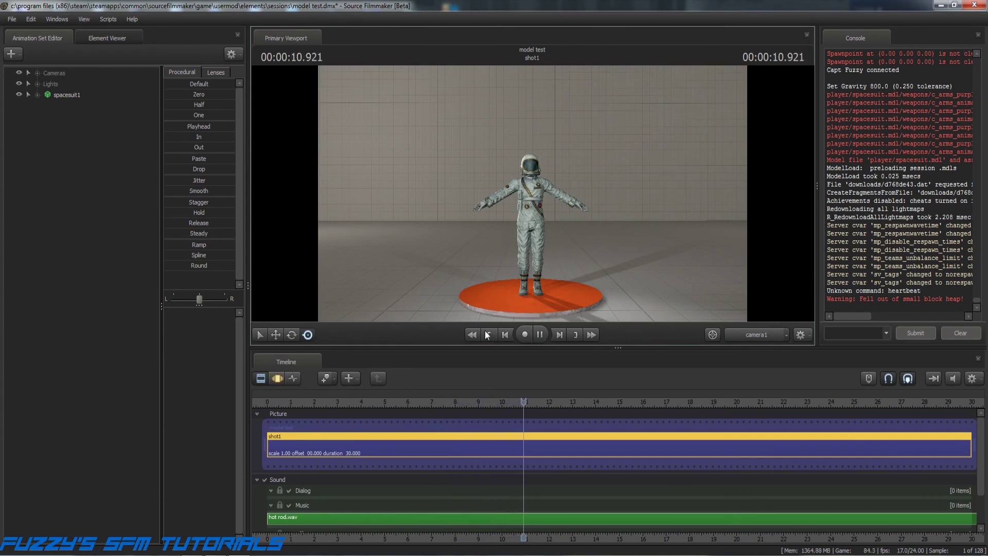
left_click(544, 333)
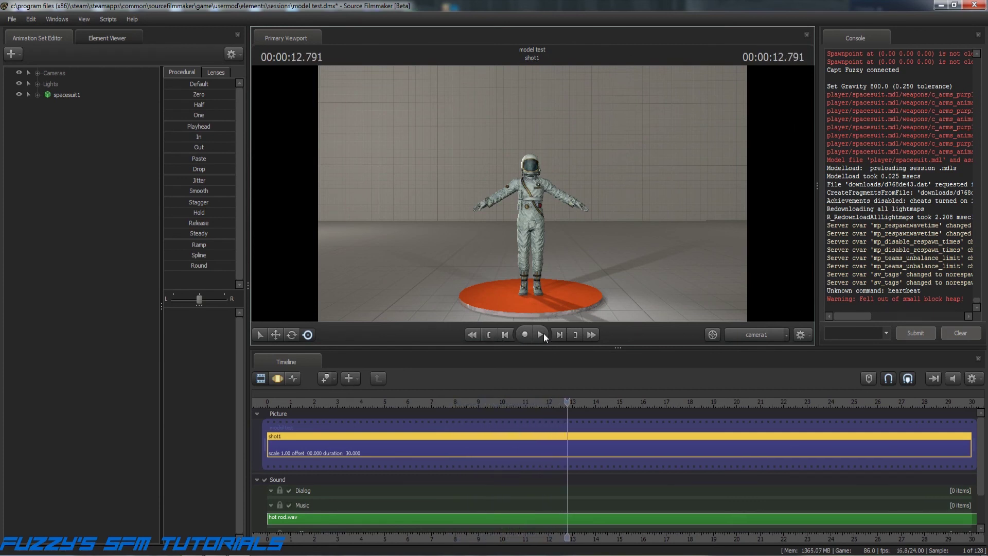
left_click(489, 334)
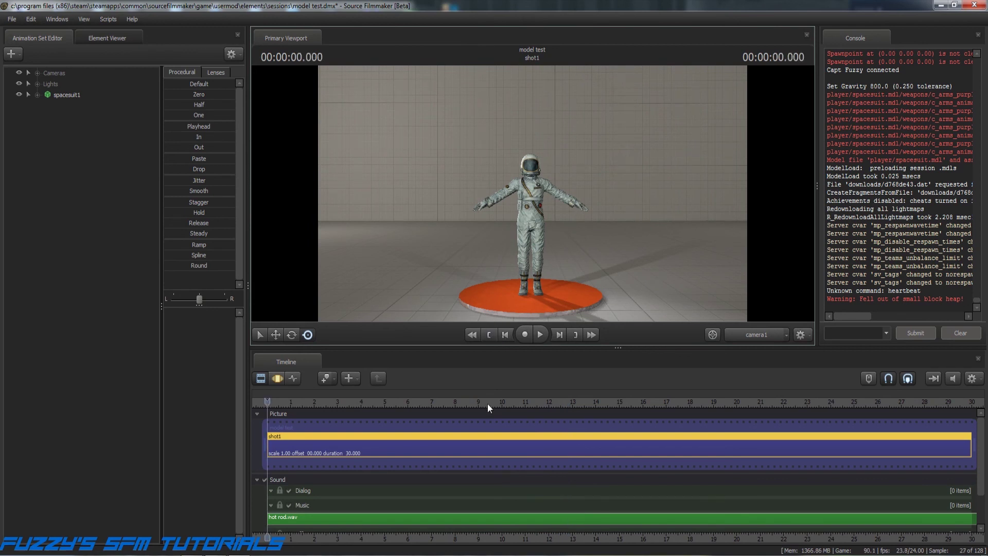